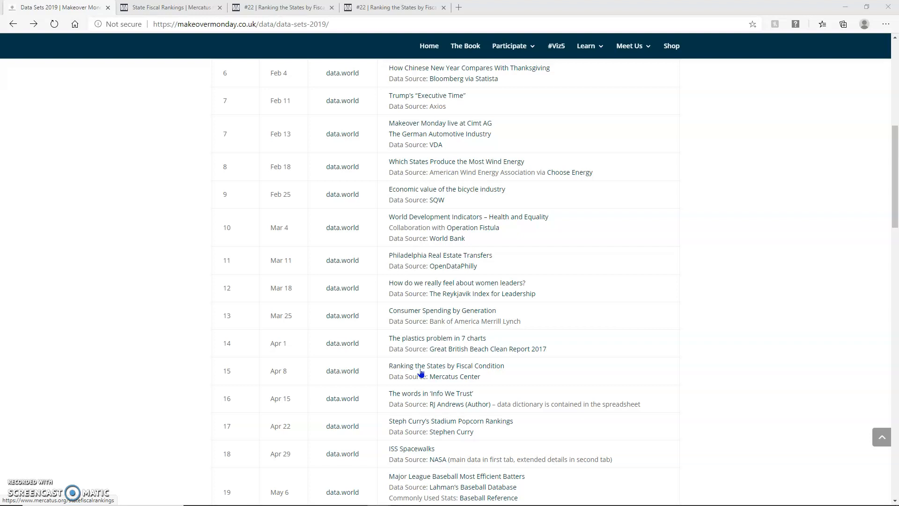
# Step: Examine the original State Fiscal Rankings map, its list of all states, and the Texas fiscal condition page
pyautogui.click(186, 7)
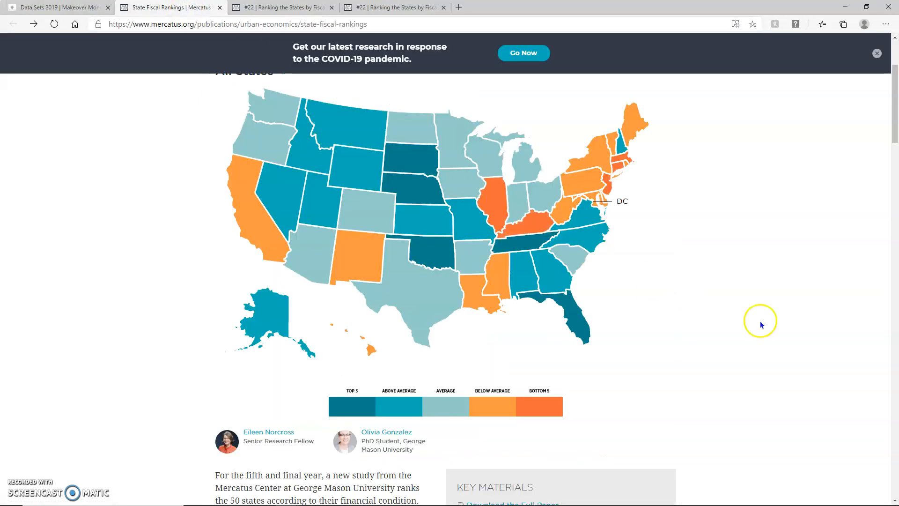
pyautogui.scroll(-1, 728, 366)
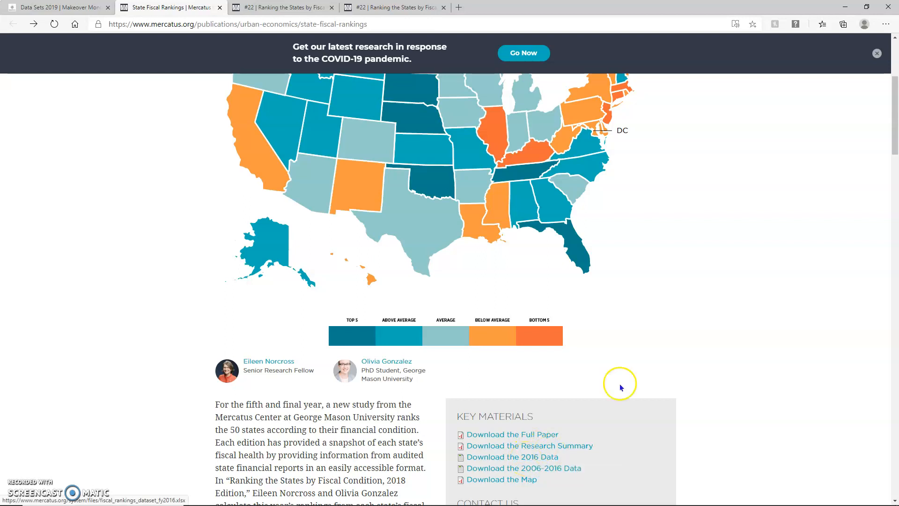
pyautogui.scroll(1, 667, 268)
pyautogui.scroll(2, 669, 267)
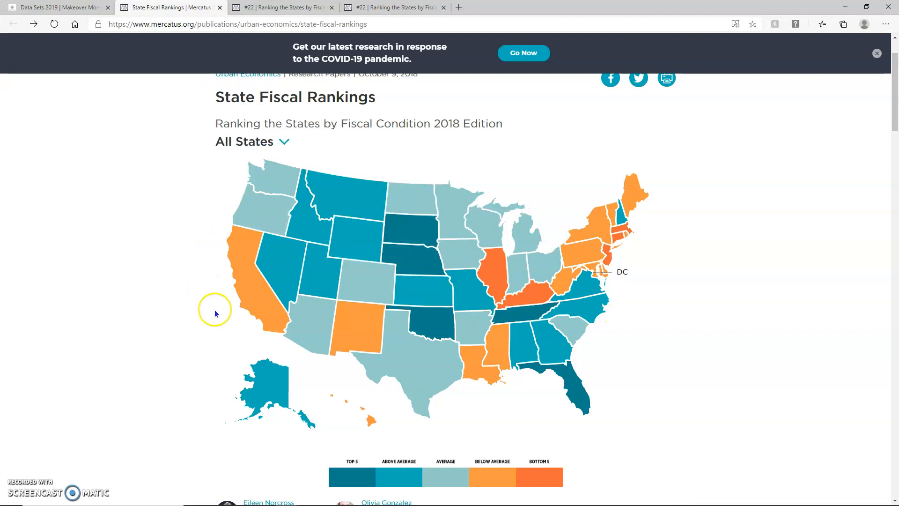
pyautogui.moveTo(275, 161)
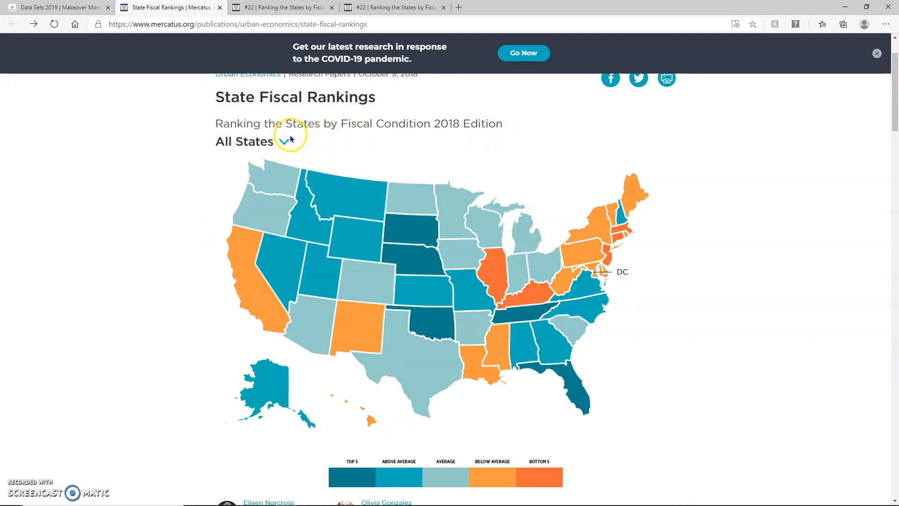
pyautogui.click(285, 143)
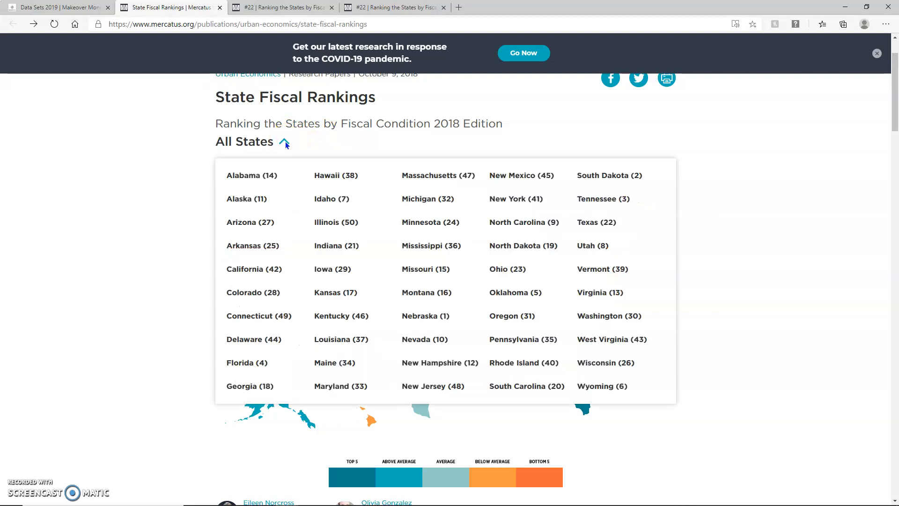
pyautogui.click(285, 143)
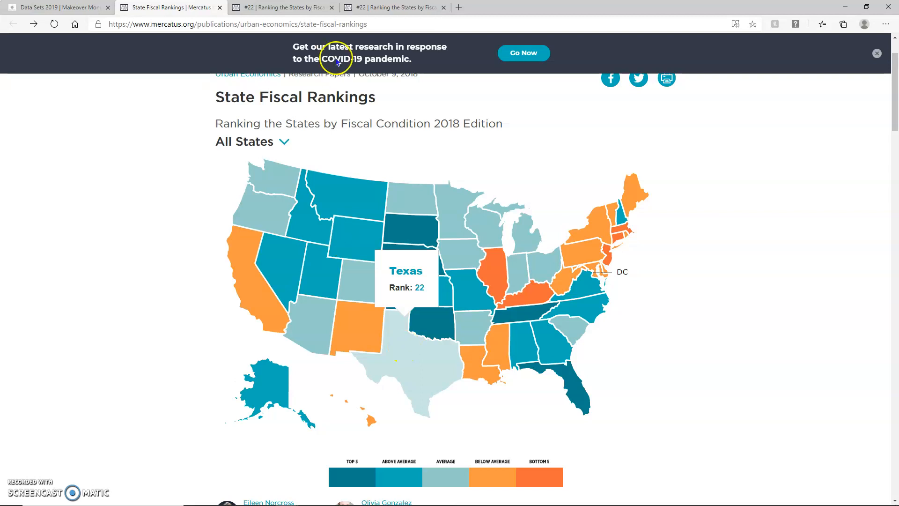
pyautogui.click(304, 10)
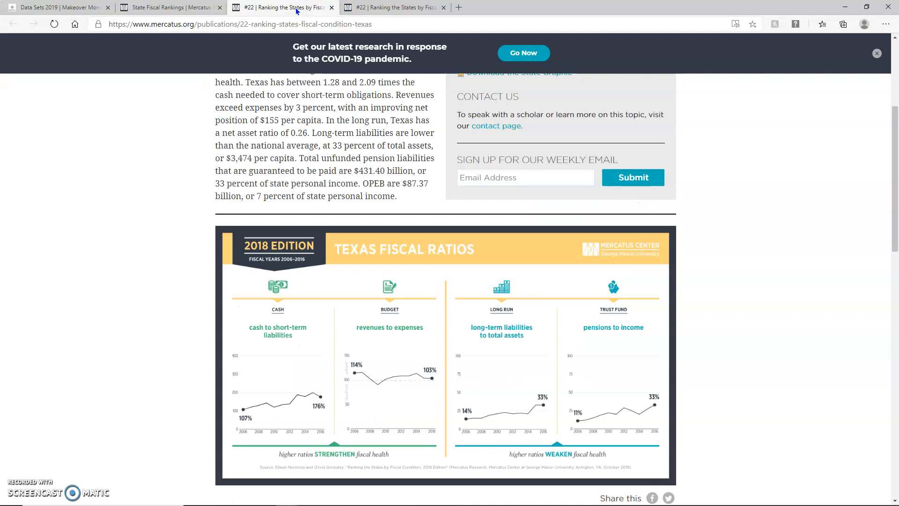
pyautogui.scroll(4, 373, 206)
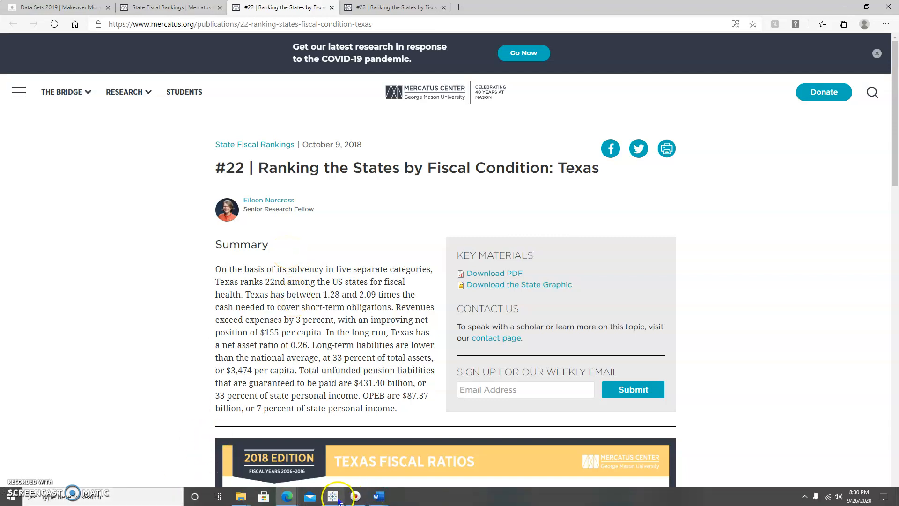
# Step: Switch to Tableau and inspect the data type options of the State field in the standardized values table
pyautogui.click(336, 500)
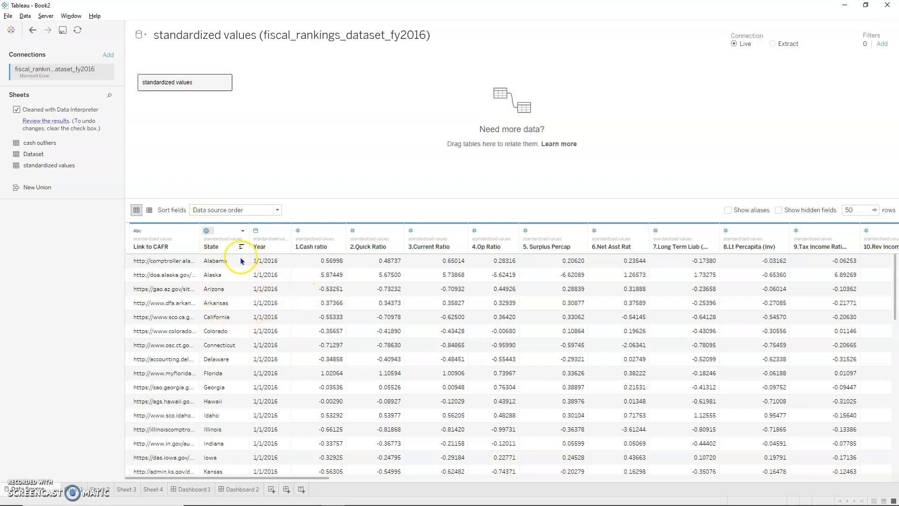
pyautogui.click(207, 231)
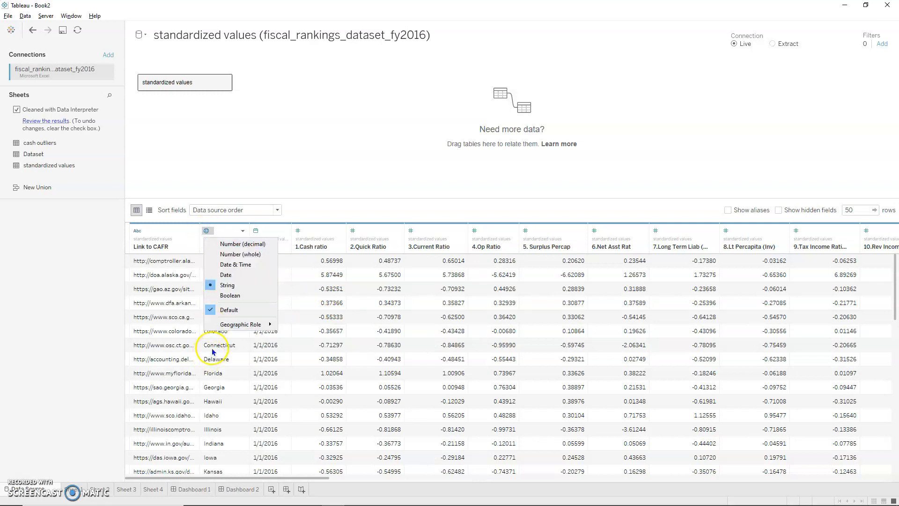
pyautogui.click(73, 491)
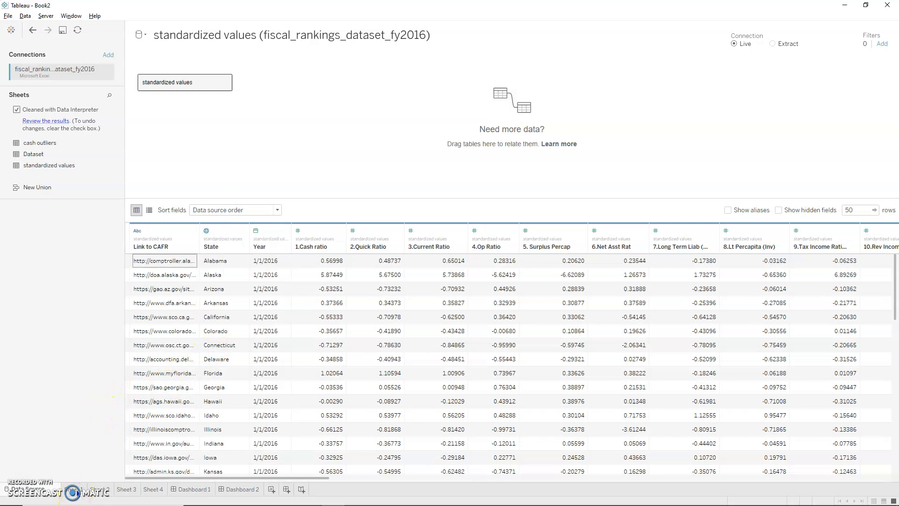
# Step: Remove the Base layer from the background of the Sheet 1 states map
pyautogui.click(74, 489)
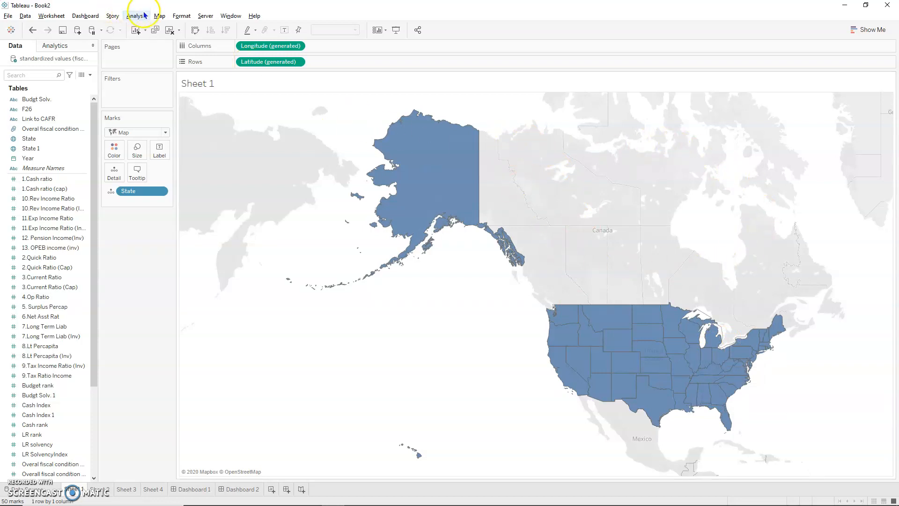
pyautogui.click(160, 16)
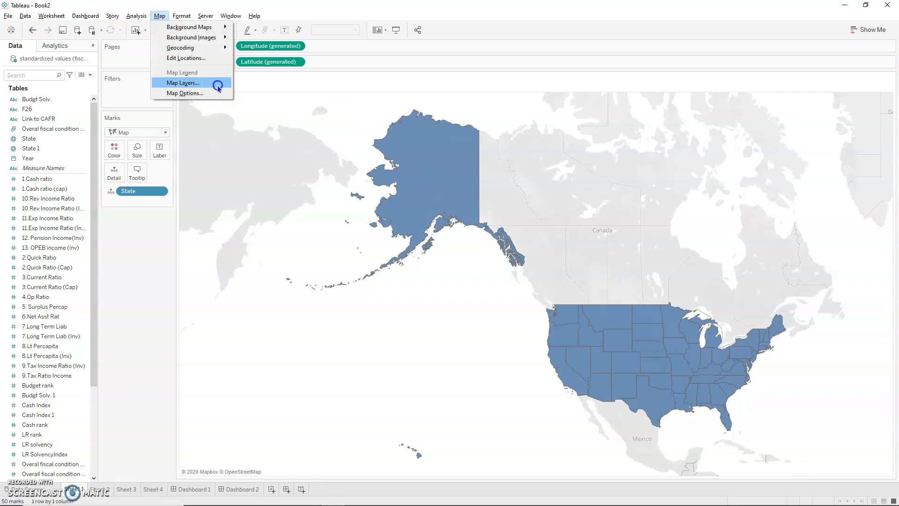
pyautogui.click(218, 83)
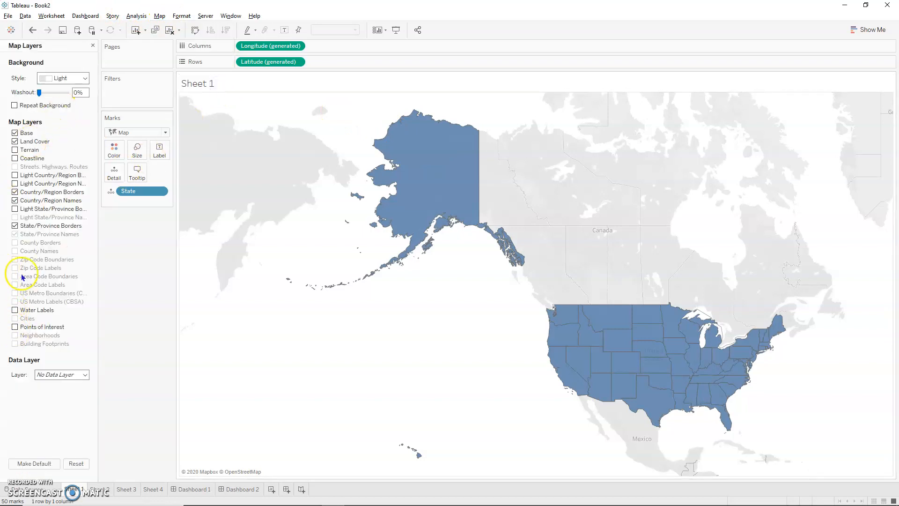
pyautogui.click(14, 135)
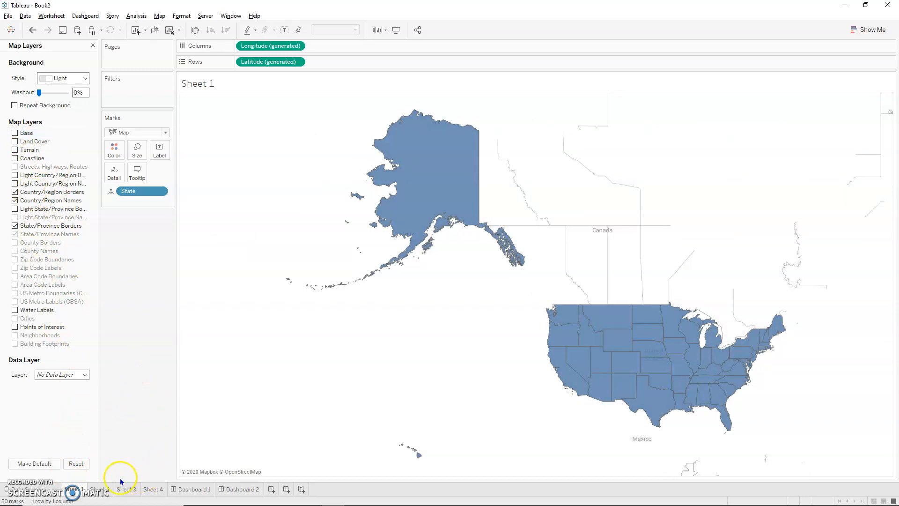
# Step: Review the color-coded fiscal condition maps on Sheet 2 and Sheet 3
pyautogui.click(100, 489)
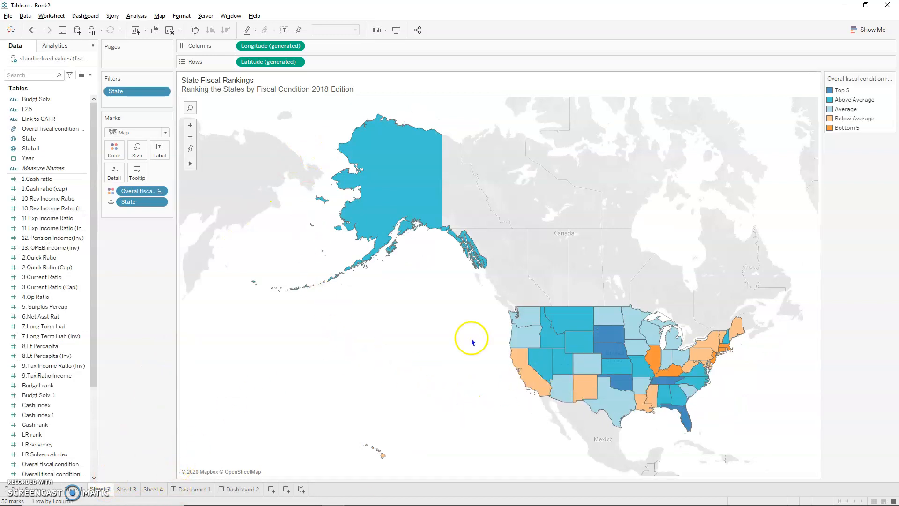
pyautogui.moveTo(718, 337)
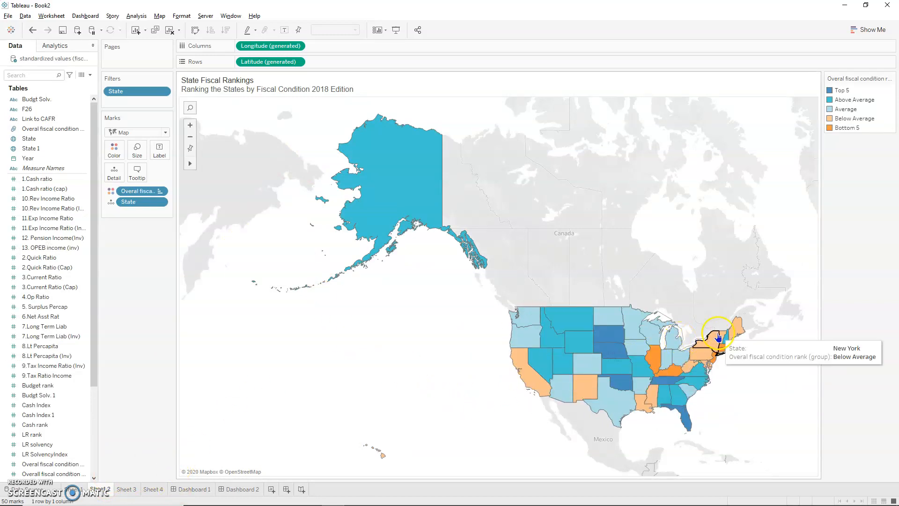
pyautogui.click(123, 490)
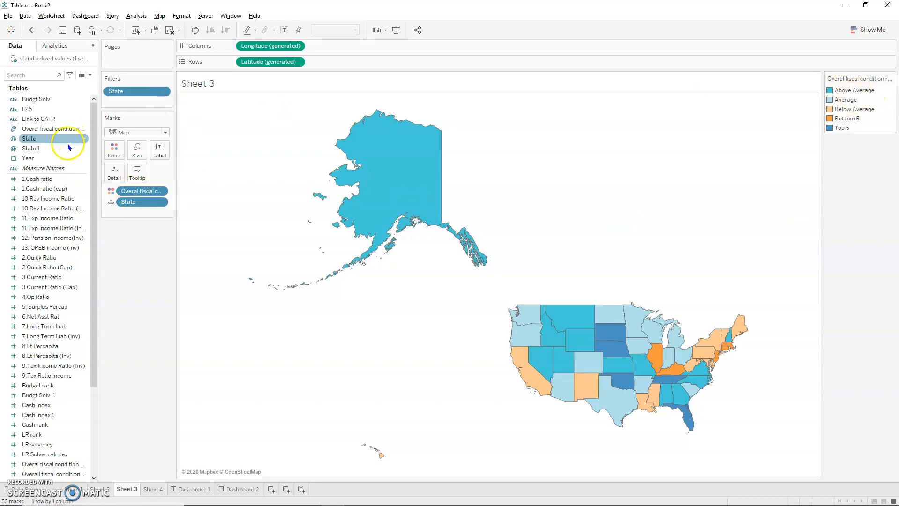
# Step: Try to group ranks 1 through 5 of the Overal fiscal condition rank field under the name Top
pyautogui.click(83, 465)
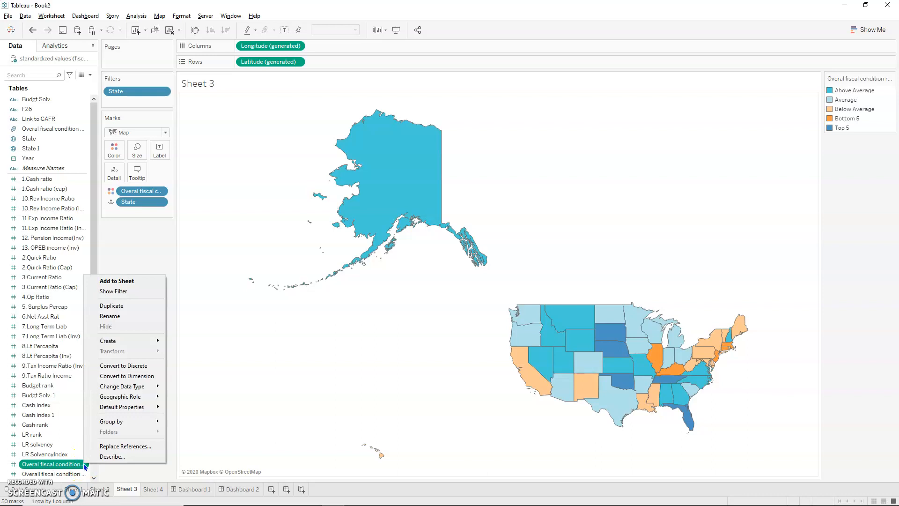
pyautogui.moveTo(137, 340)
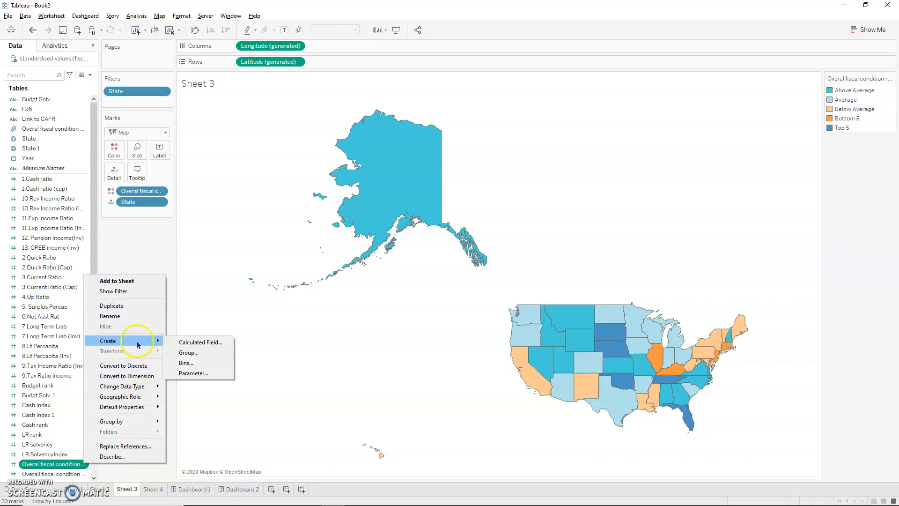
pyautogui.click(200, 352)
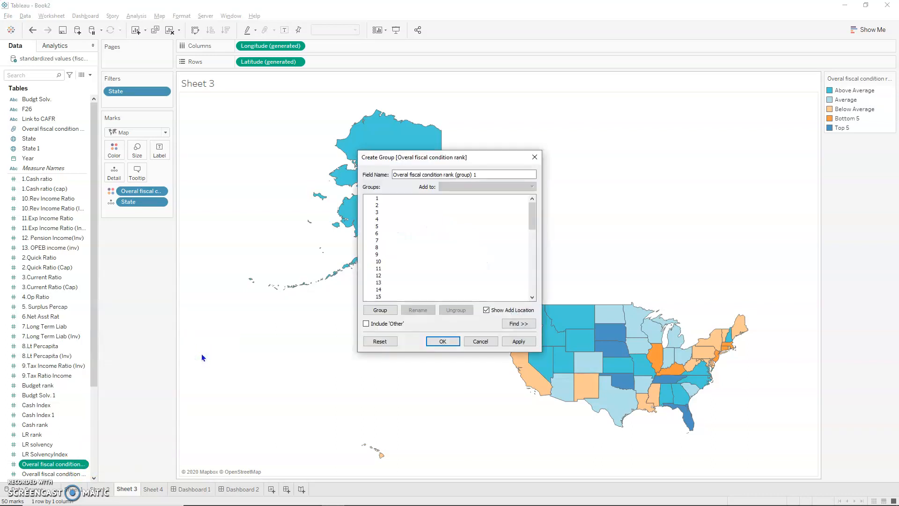
pyautogui.click(376, 198)
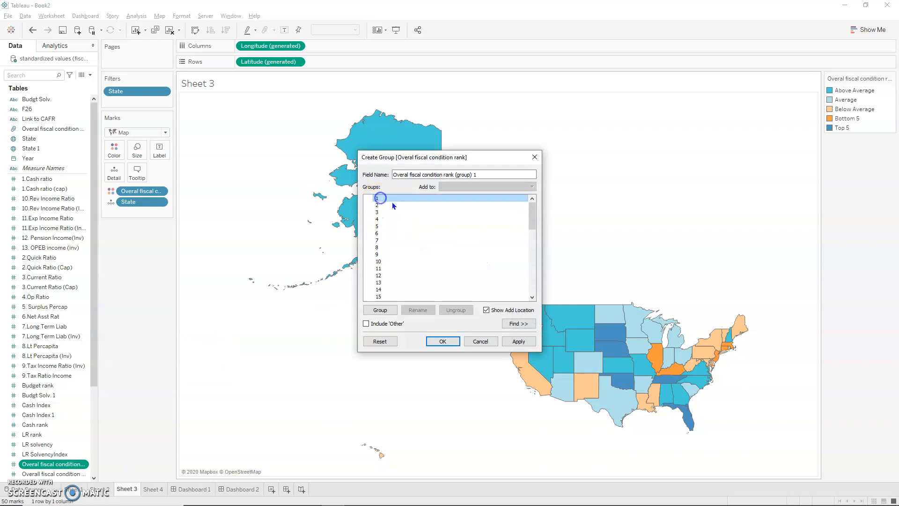
pyautogui.keyDown('shift'); pyautogui.click(384, 227); pyautogui.keyUp('shift')
pyautogui.click(380, 310)
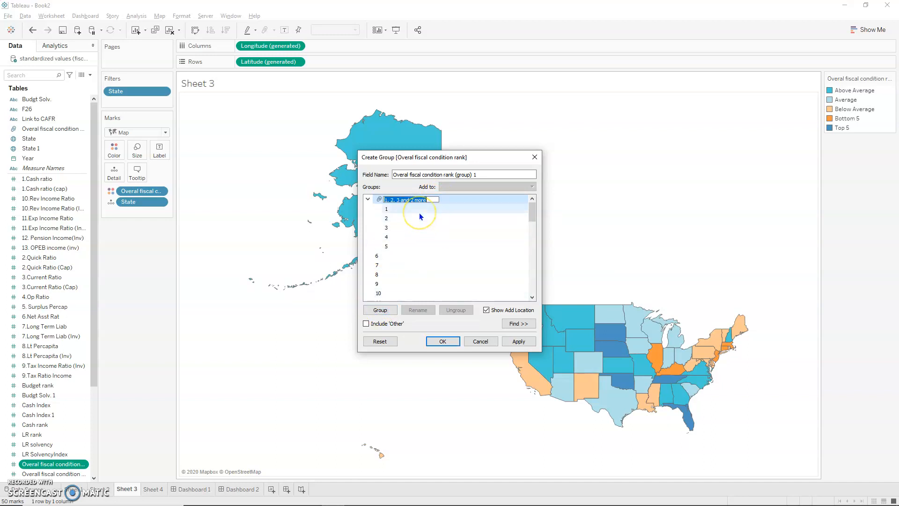
pyautogui.write('Top')
pyautogui.click(478, 338)
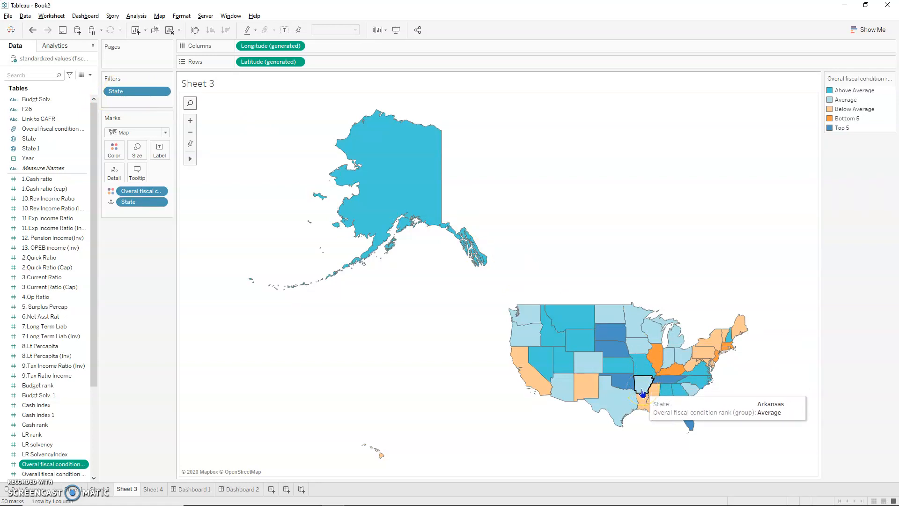
# Step: Review the Sheet 4 map and the display options of the State filter on Dashboard 1
pyautogui.click(153, 490)
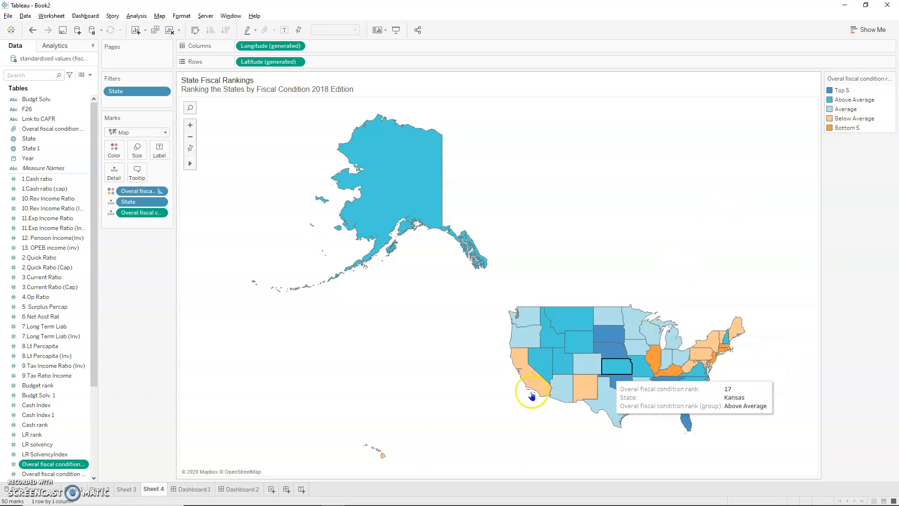
pyautogui.click(195, 489)
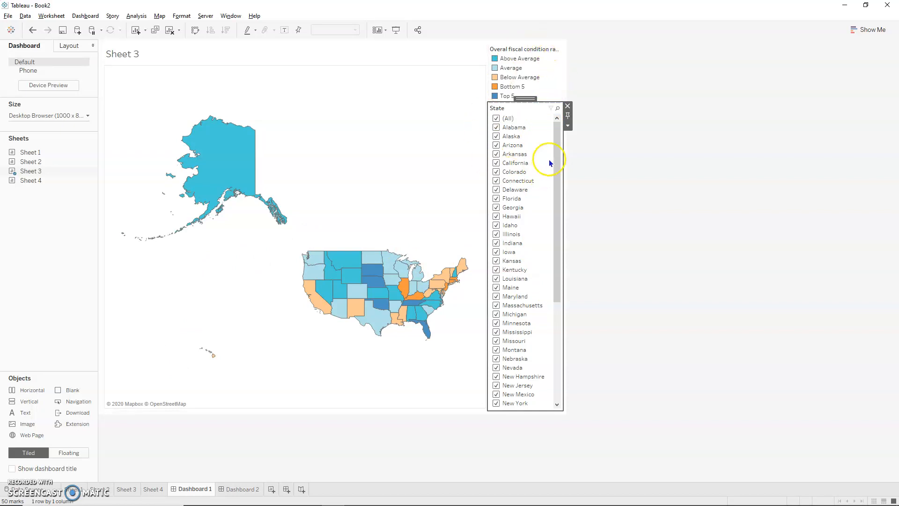
pyautogui.click(567, 125)
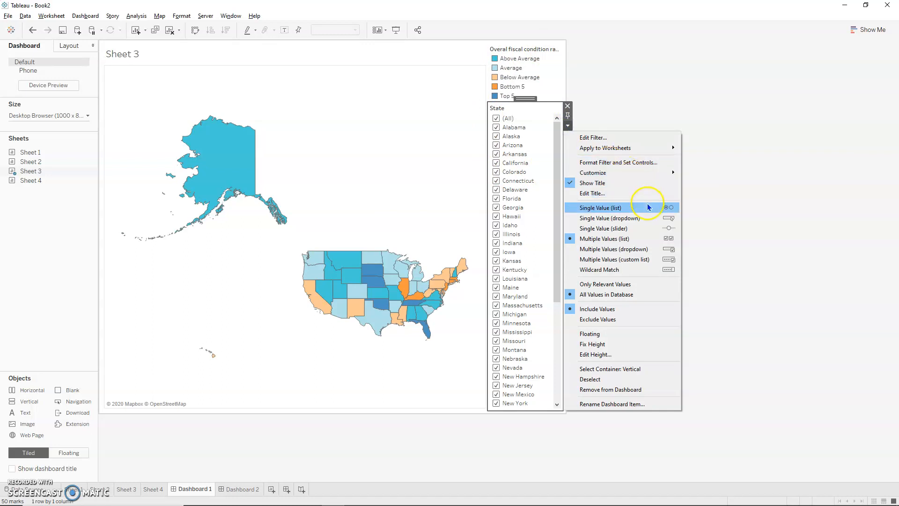
pyautogui.click(617, 100)
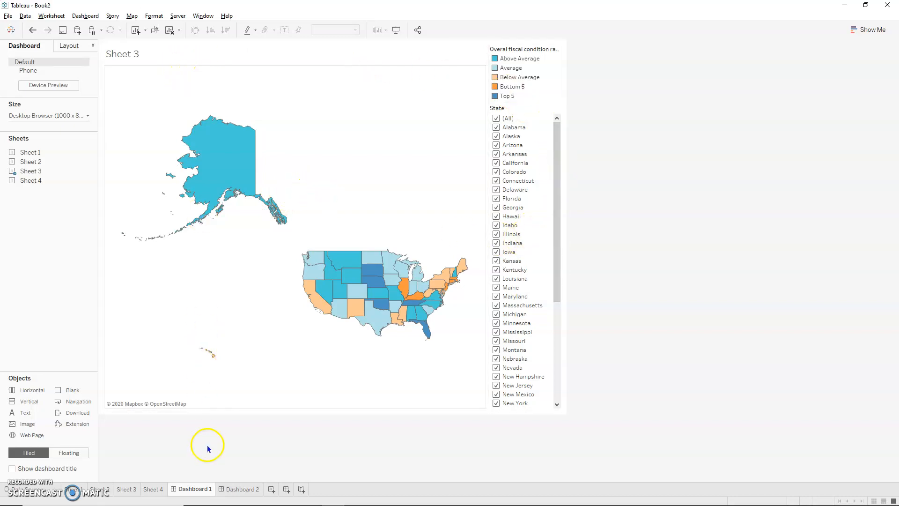
# Step: Examine the dashboard actions of Dashboard 2, including the settings offered for a new Go to URL action
pyautogui.click(232, 489)
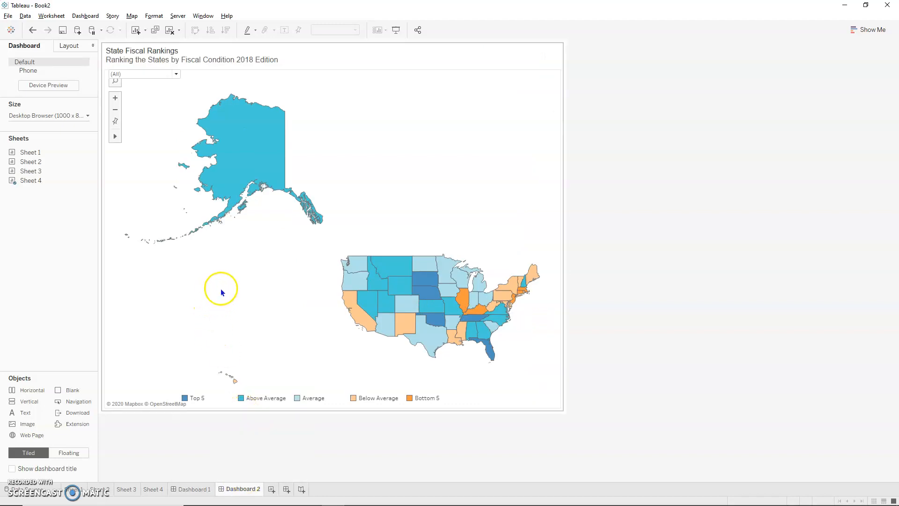
pyautogui.click(93, 18)
pyautogui.click(129, 136)
pyautogui.click(341, 298)
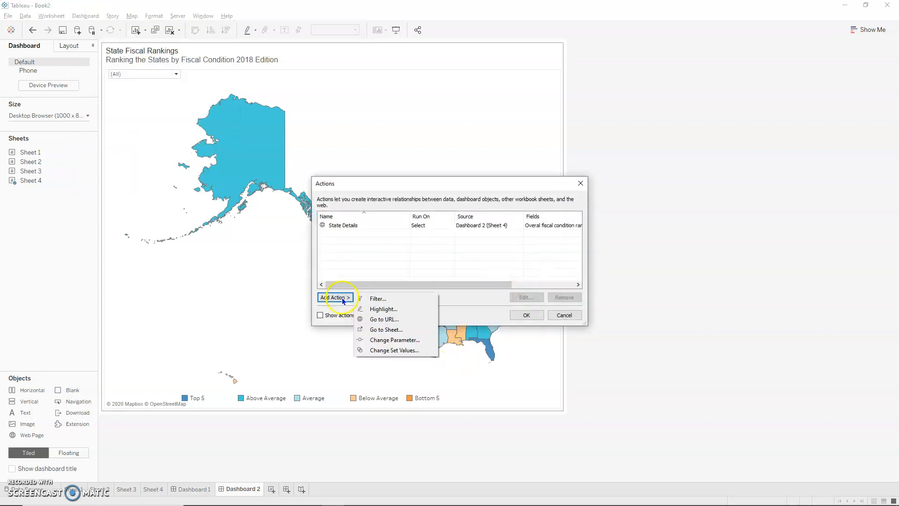
pyautogui.click(415, 320)
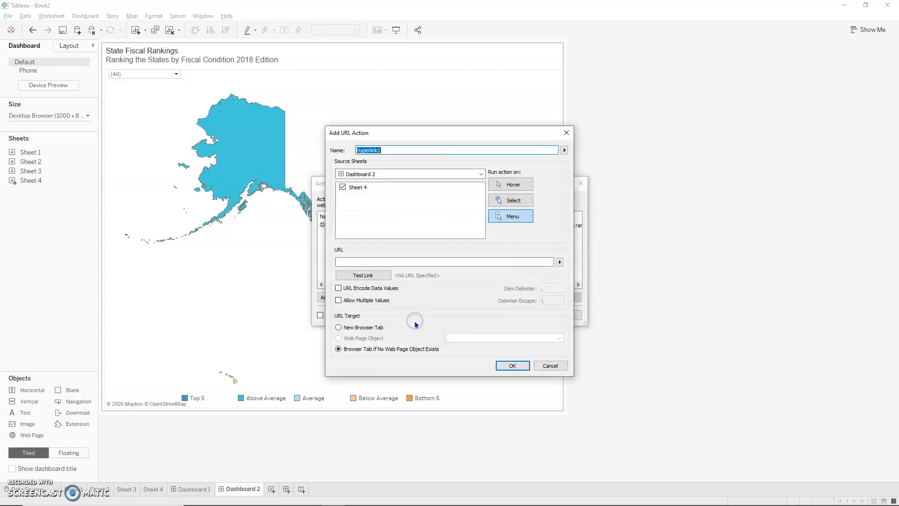
pyautogui.click(550, 366)
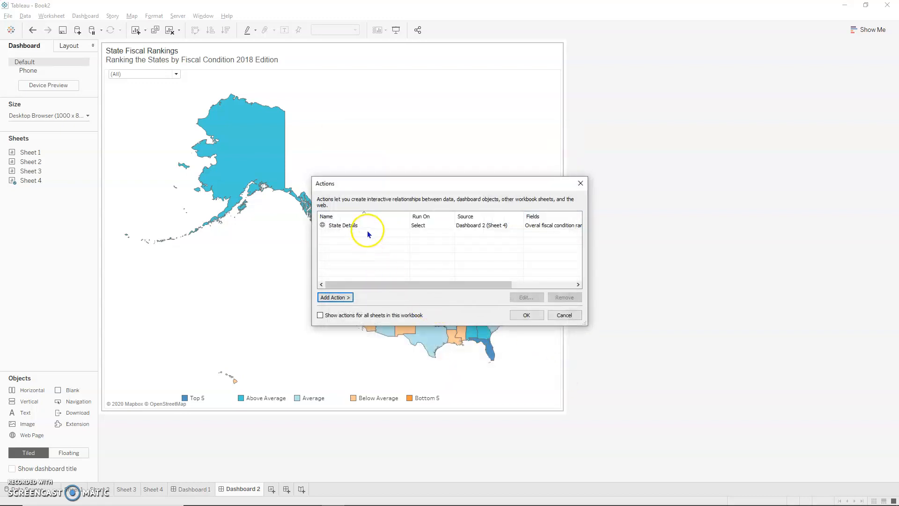
pyautogui.click(369, 226)
pyautogui.click(566, 315)
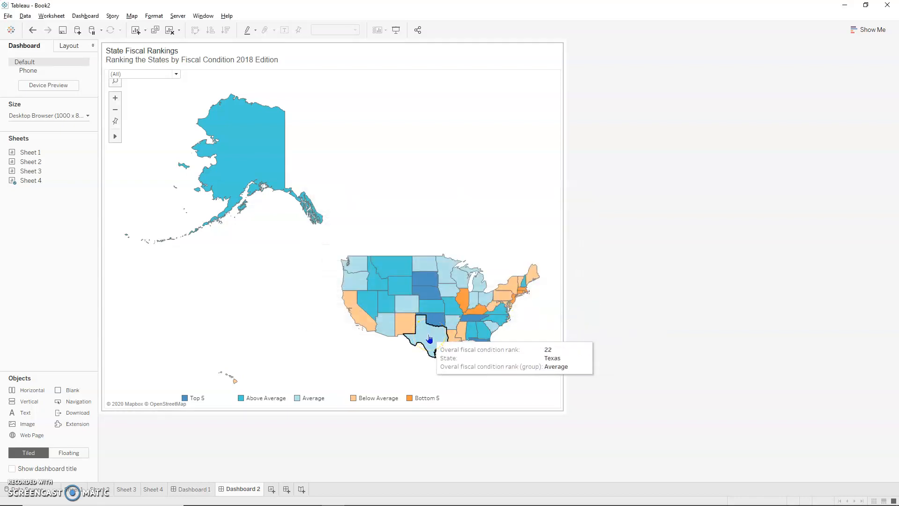
# Step: Test the State Details link on the Dashboard 2 map by opening the web page for Texas
pyautogui.click(429, 338)
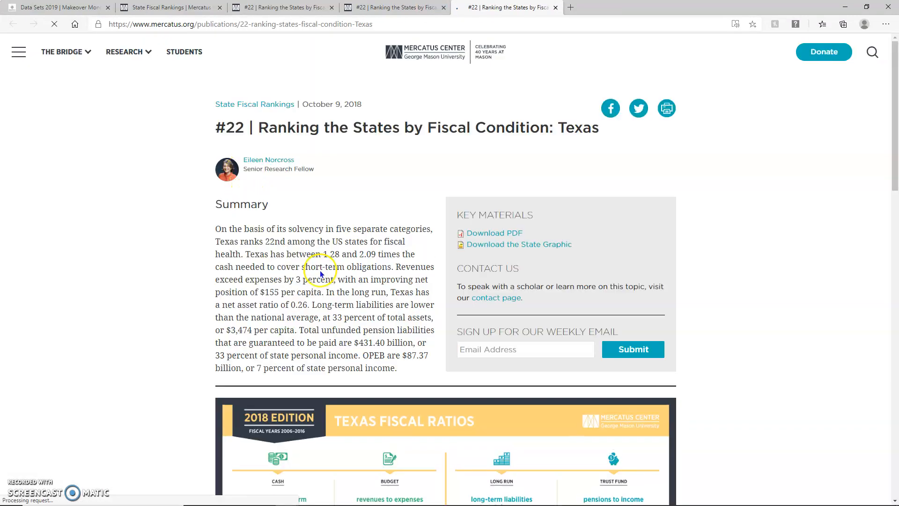
pyautogui.moveTo(283, 505)
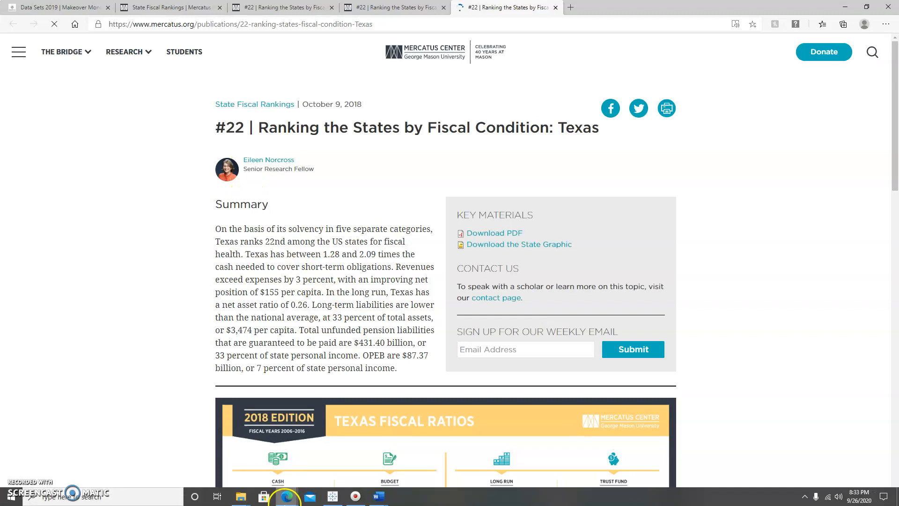
# Step: Return to Tableau and test the Dashboard 2 legend by highlighting the Bottom 5 and Below Average states in turn, clearing the selection after each
pyautogui.click(334, 496)
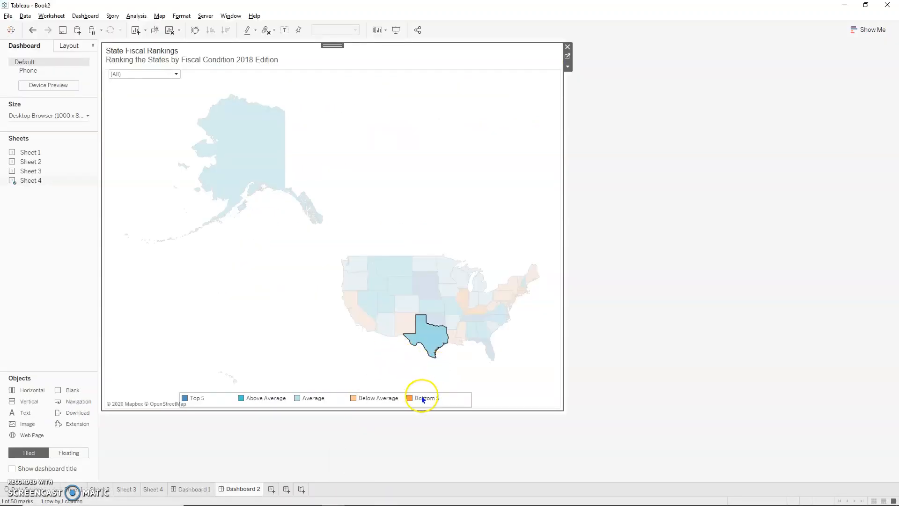
pyautogui.click(419, 199)
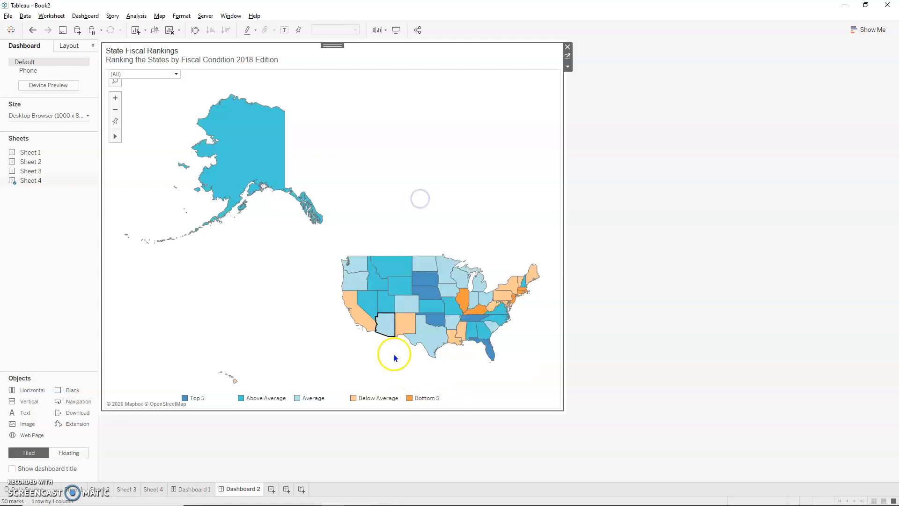
pyautogui.click(423, 399)
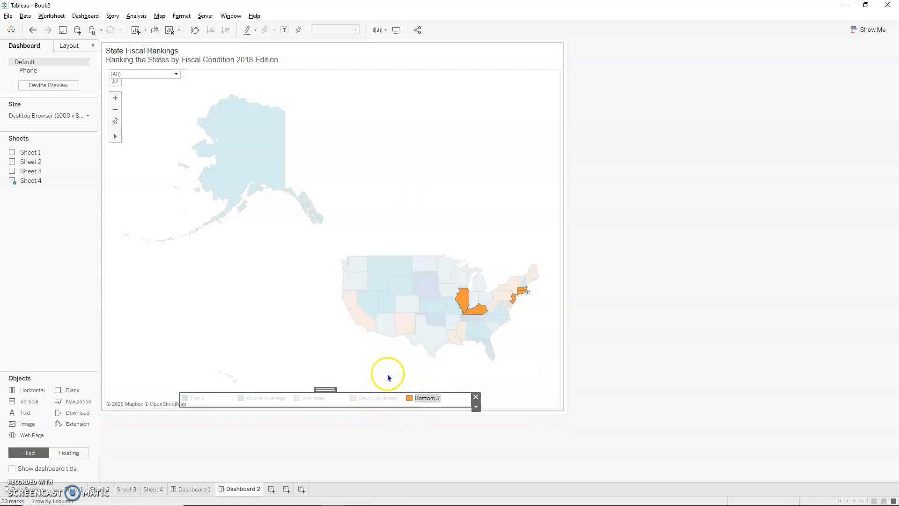
pyautogui.click(428, 224)
pyautogui.click(436, 202)
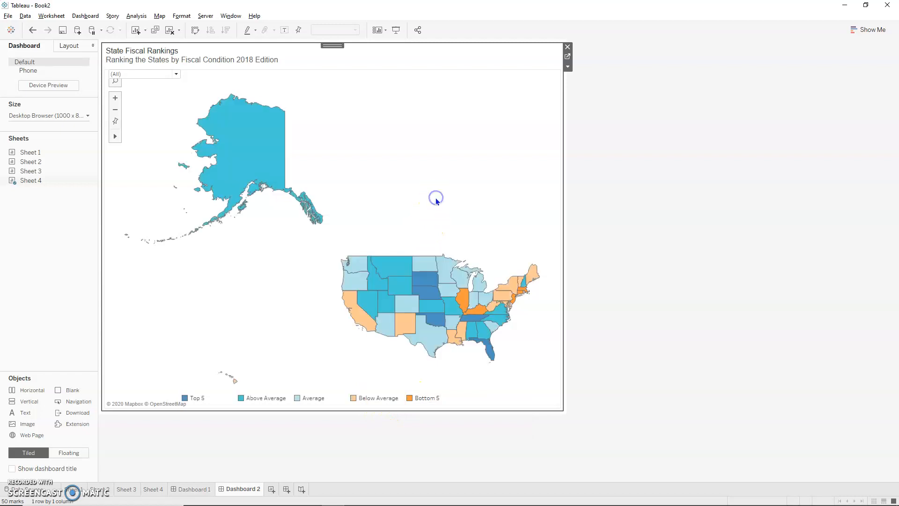
pyautogui.click(379, 398)
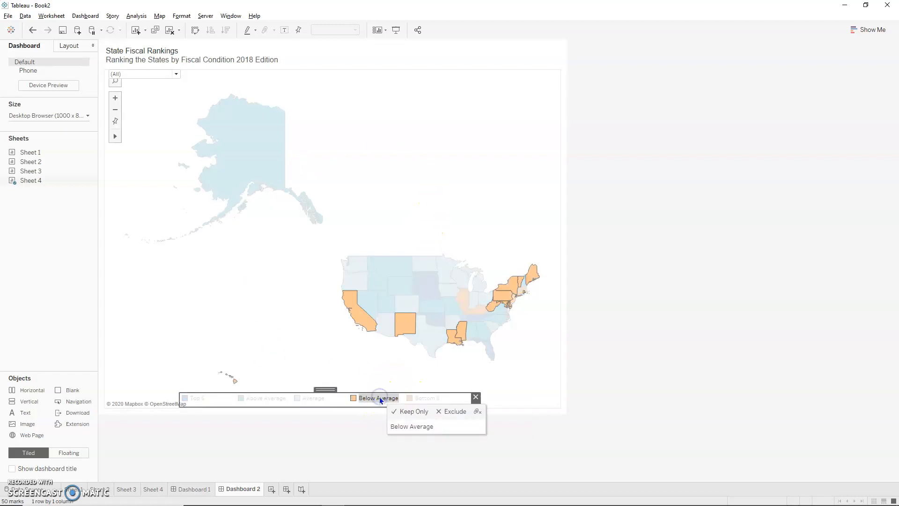
pyautogui.click(472, 195)
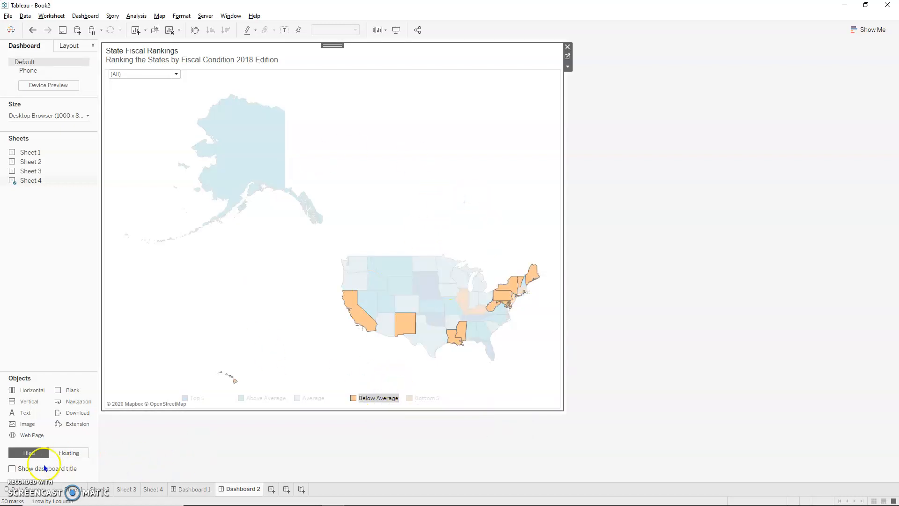